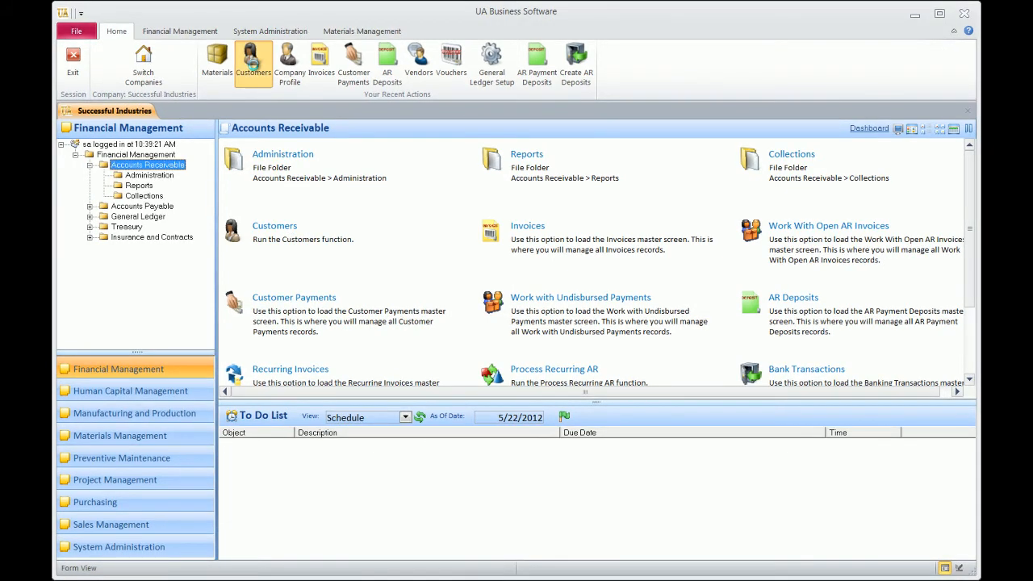
Open the Customers and Vendors screens from the Successful Industries main screen and return to the Customers records
left_click(251, 60)
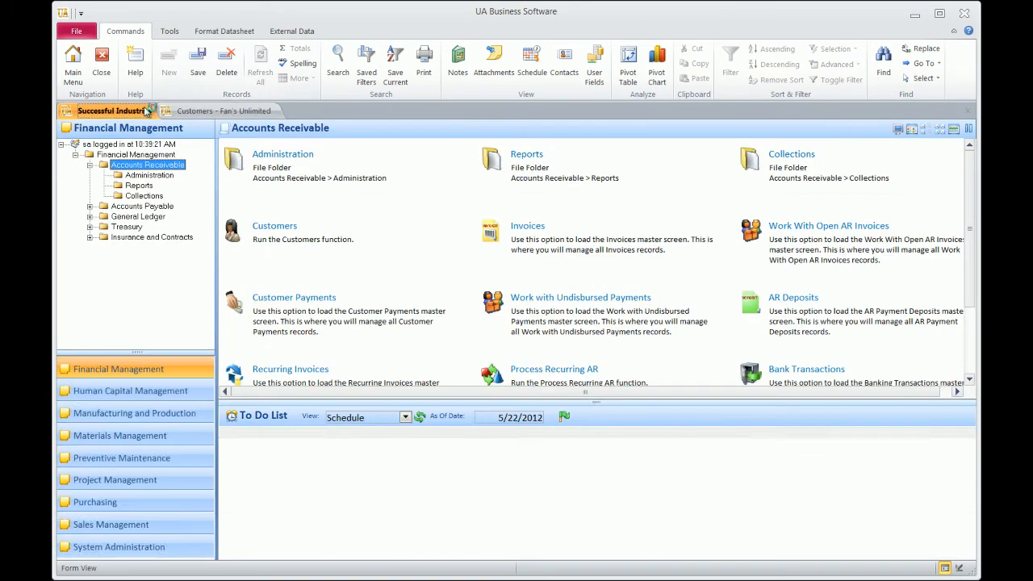
left_click(147, 110)
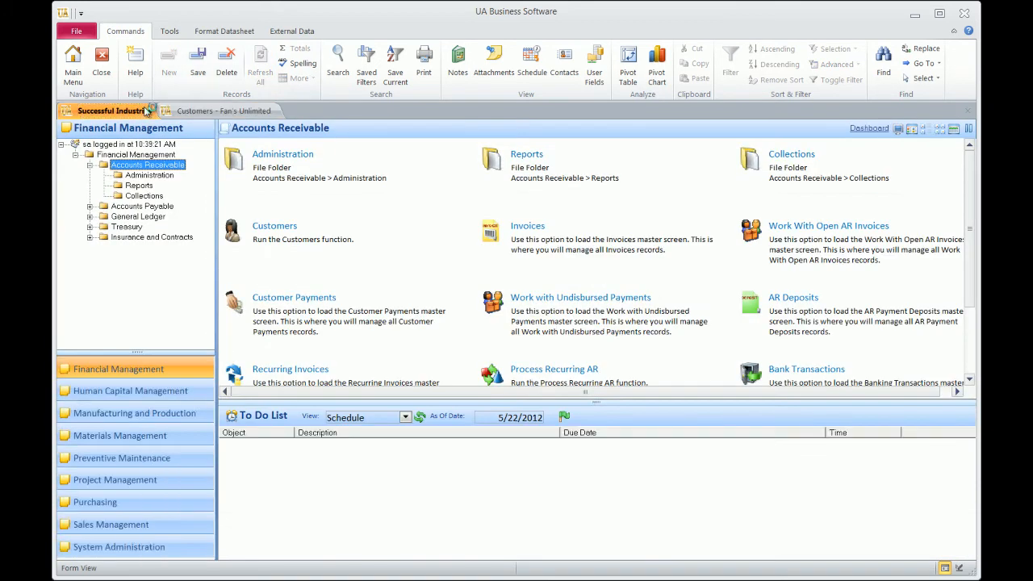
left_click(209, 111)
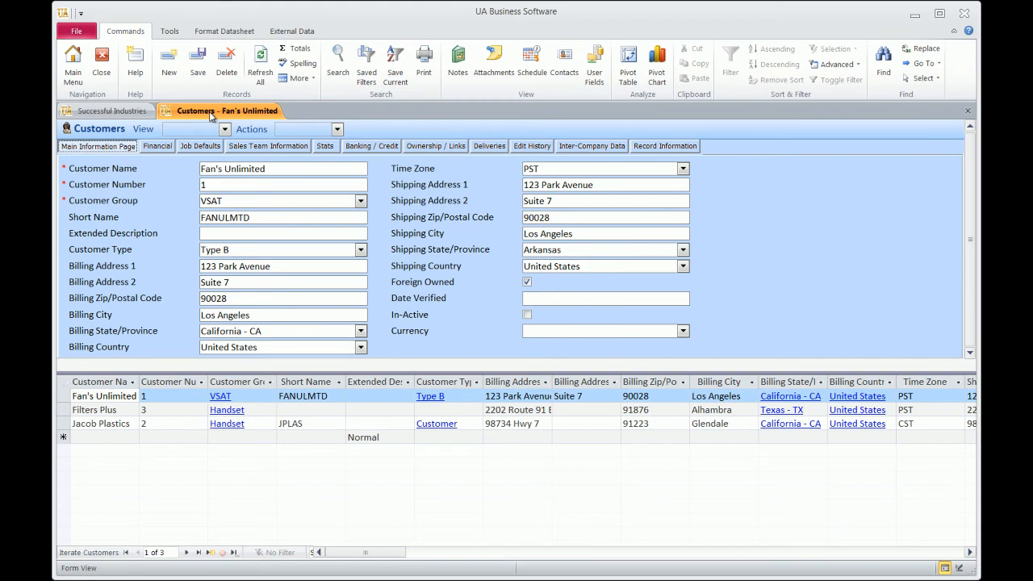
left_click(121, 112)
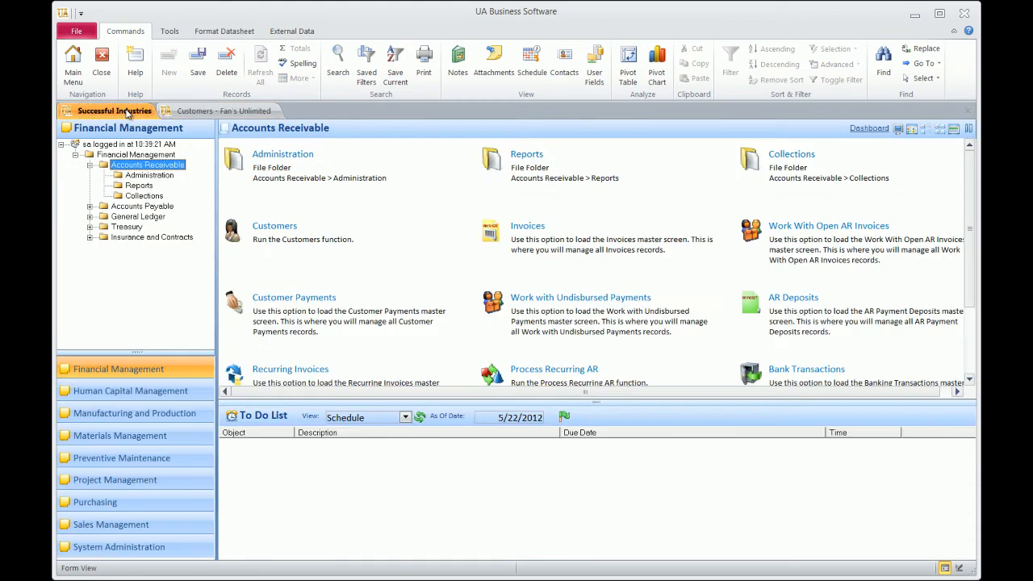
left_click(419, 65)
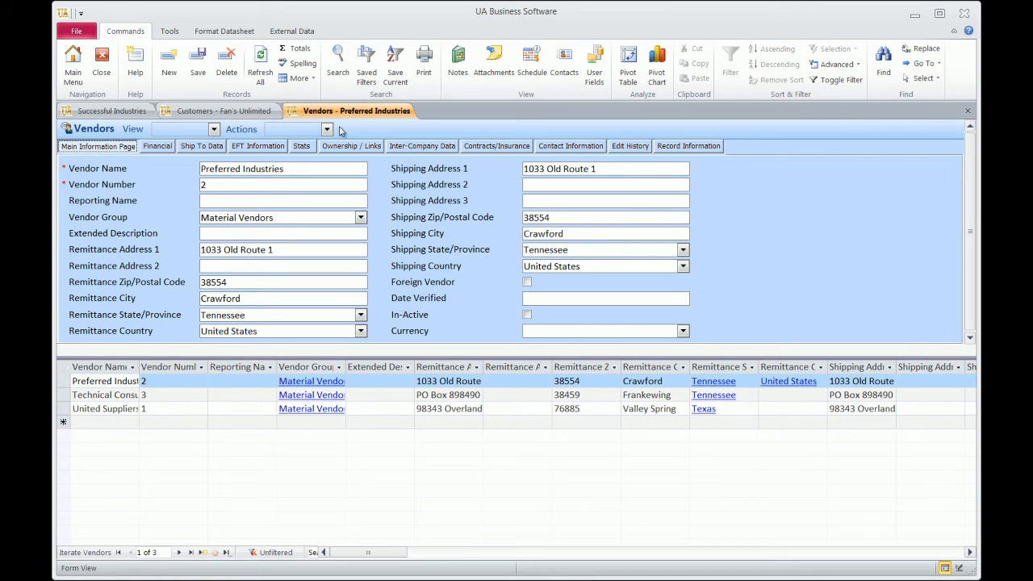
left_click(217, 110)
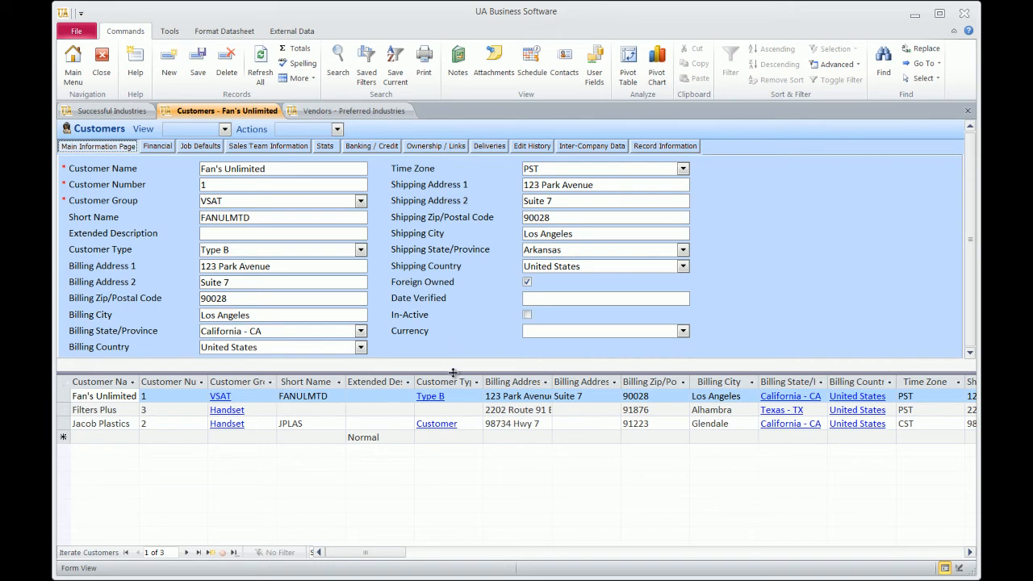
Widen the Customer Name column in the customer grid so its full heading and entries fit
left_click_drag(140, 382, 146, 381)
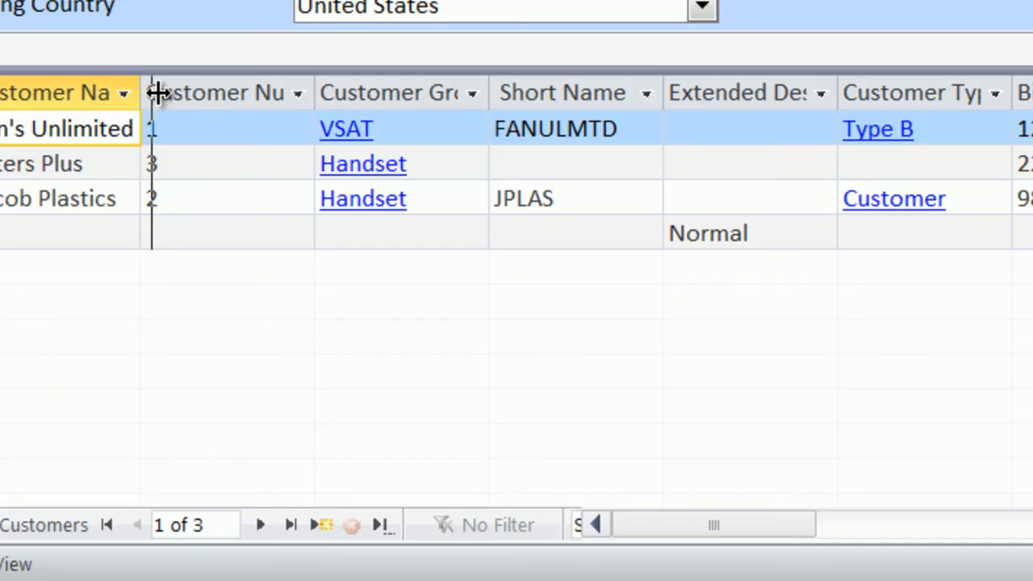
left_click_drag(158, 93, 185, 96)
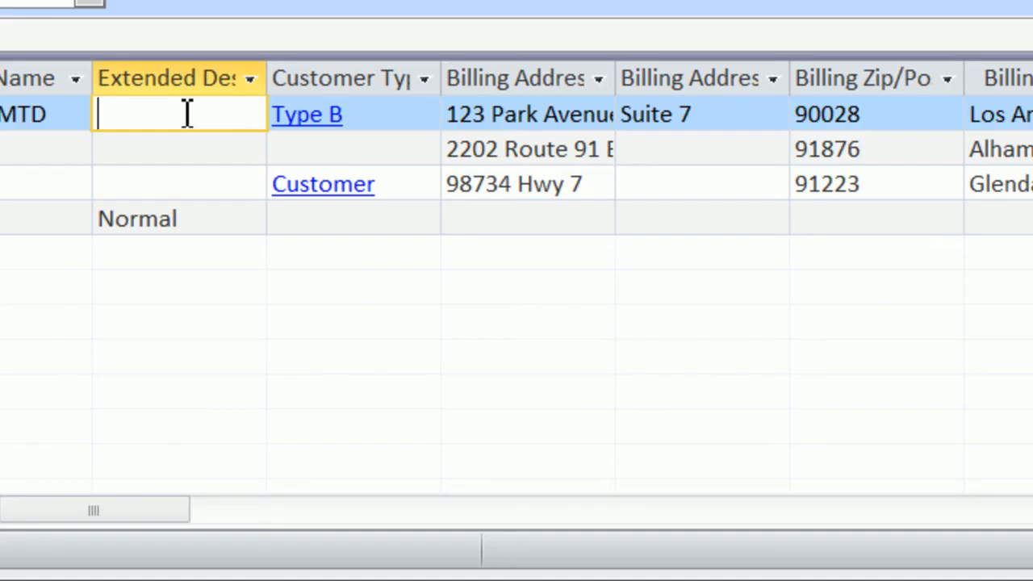
Step through the customer records in the grid, select the Filters Plus row, and finish on the Jacob Plastics row
key("Down")
key("Down")
key("Up")
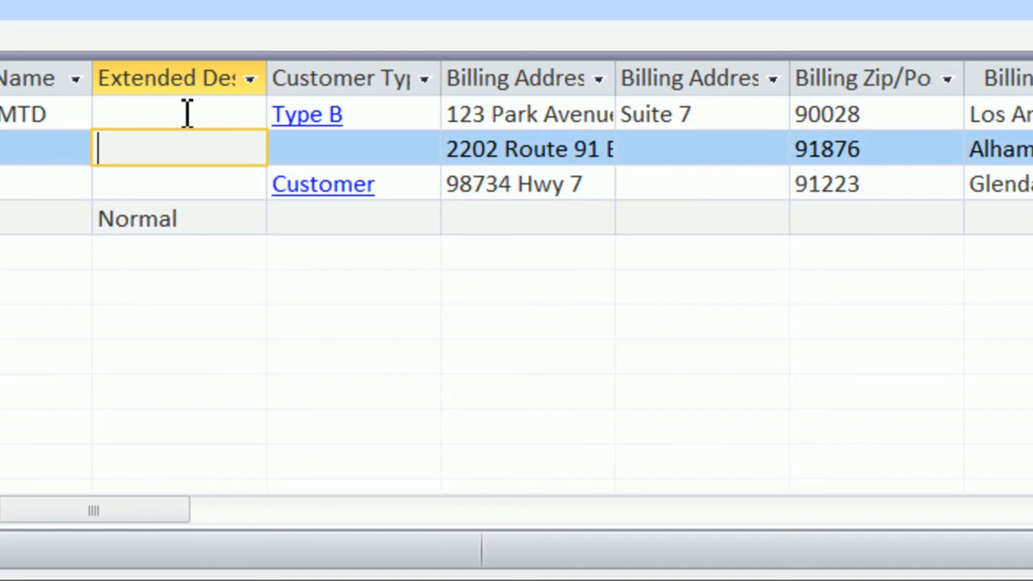
key("Up")
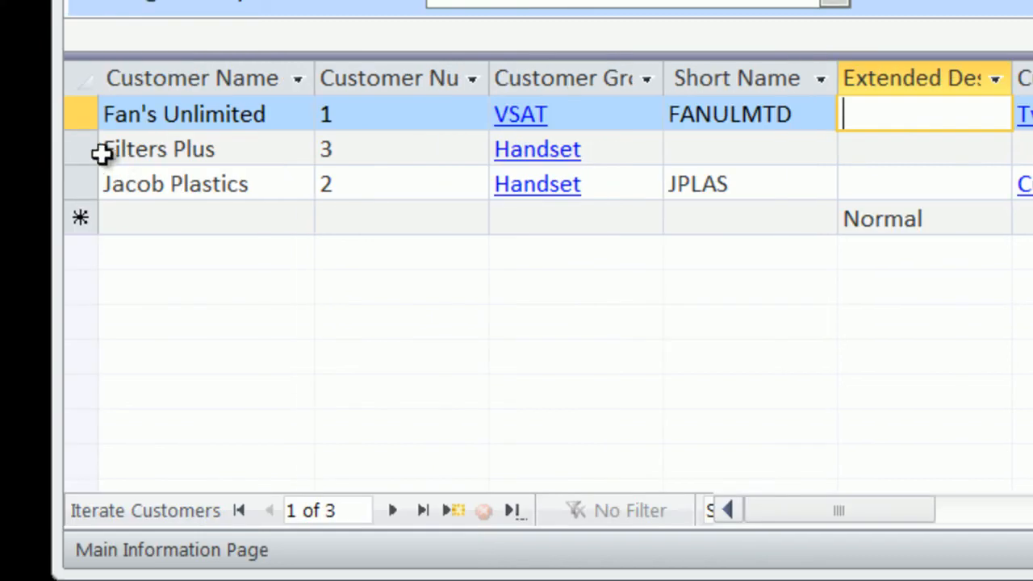
left_click(97, 149)
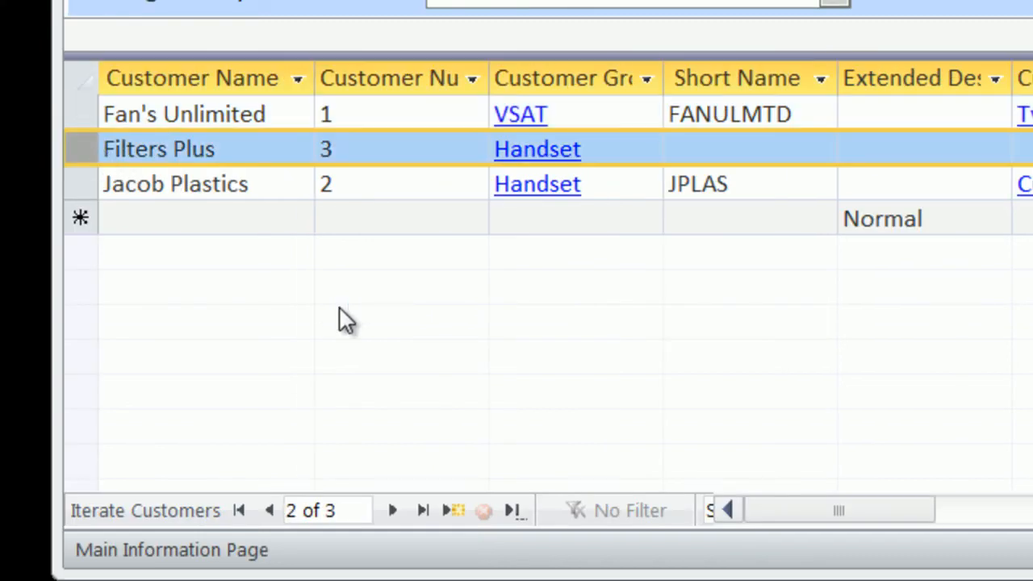
left_click(84, 185)
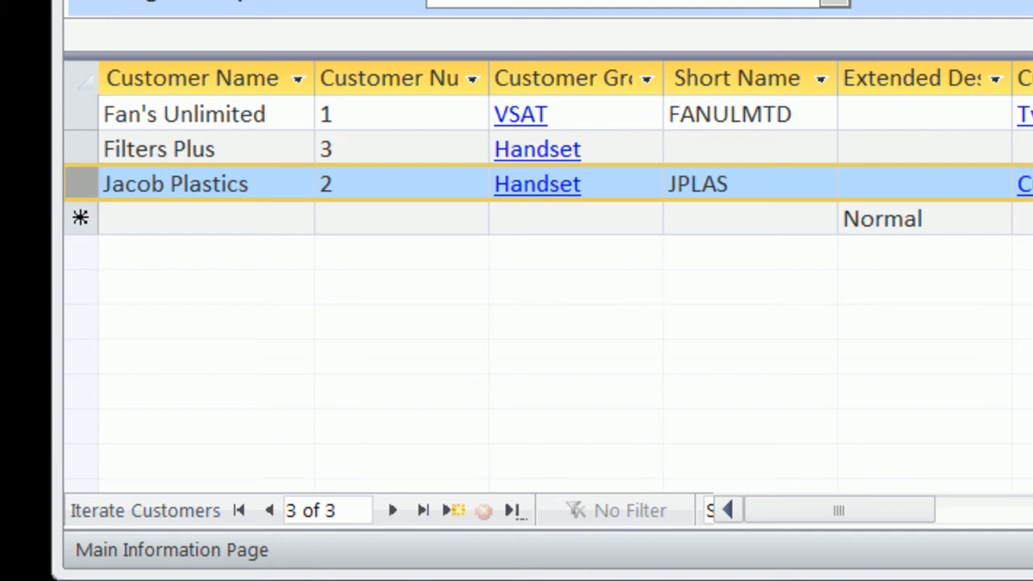
Adjust the divider between the customer form and the record grid so the whole form section fits
left_click_drag(421, 100, 420, 152)
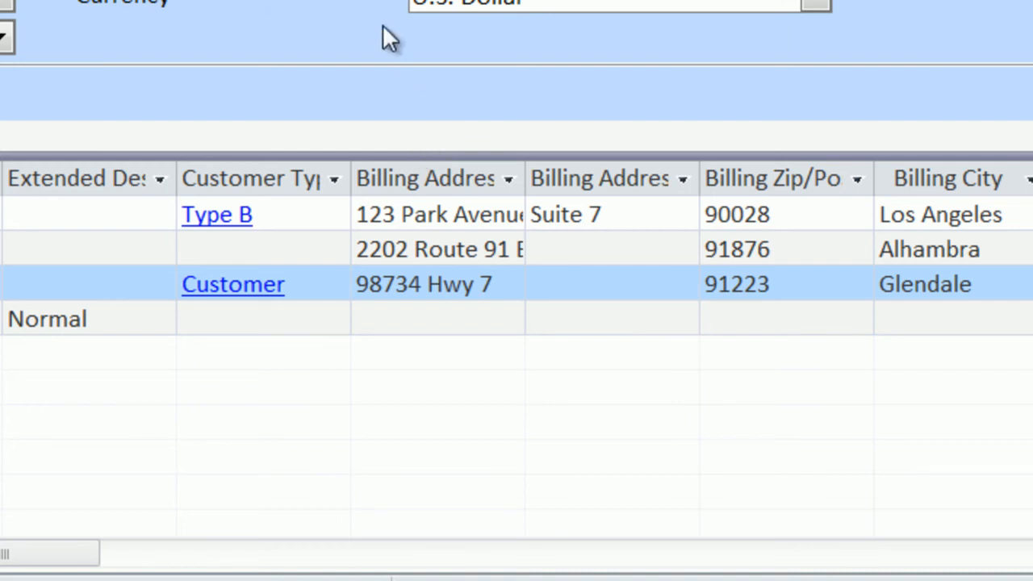
left_click_drag(446, 152, 463, 94)
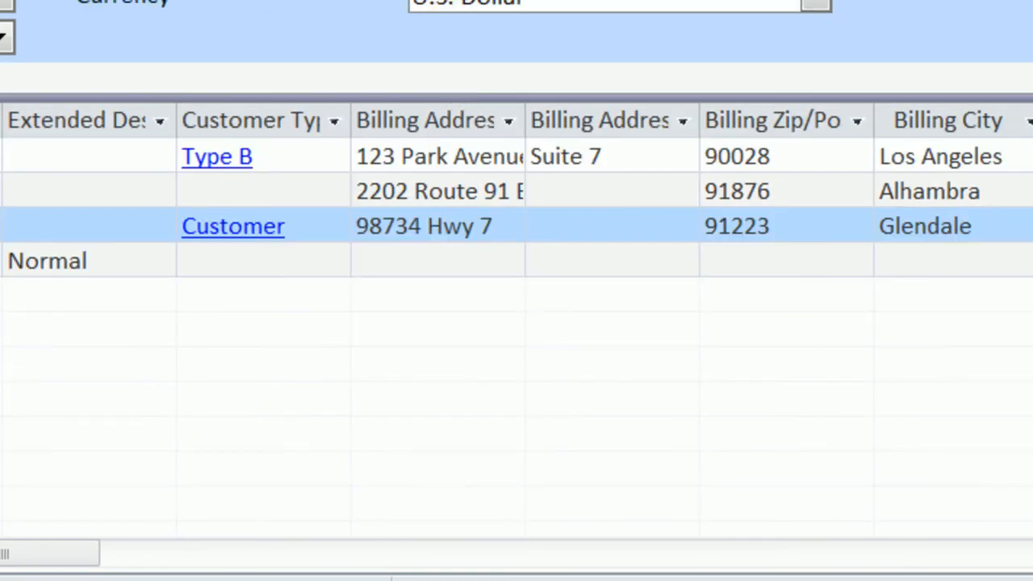
left_click_drag(144, 92, 143, 124)
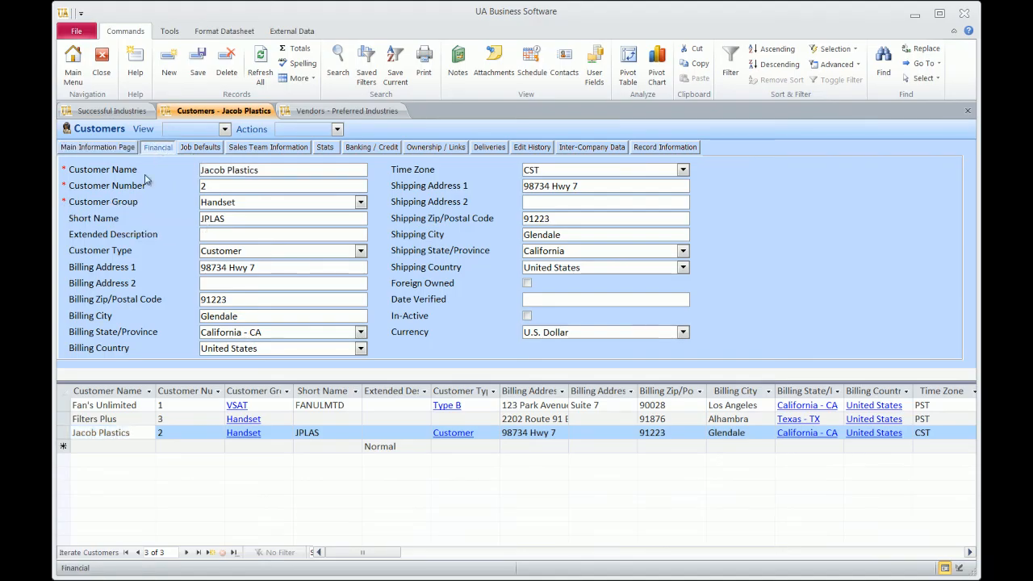
Review the Financial, Sales Team Information and Job Defaults pages of Jacob Plastics and return to the Main Information Page
left_click(159, 148)
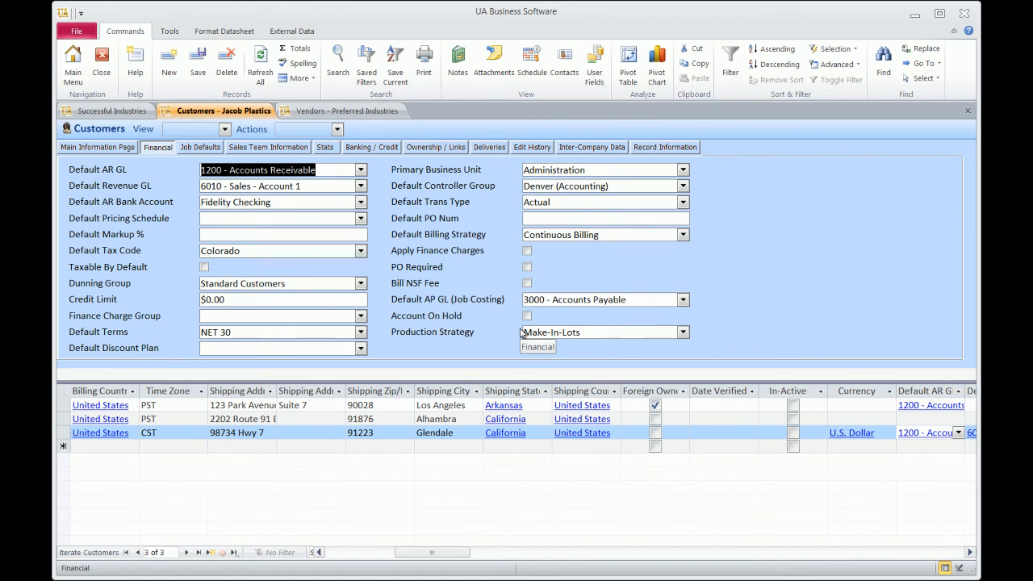
left_click(268, 146)
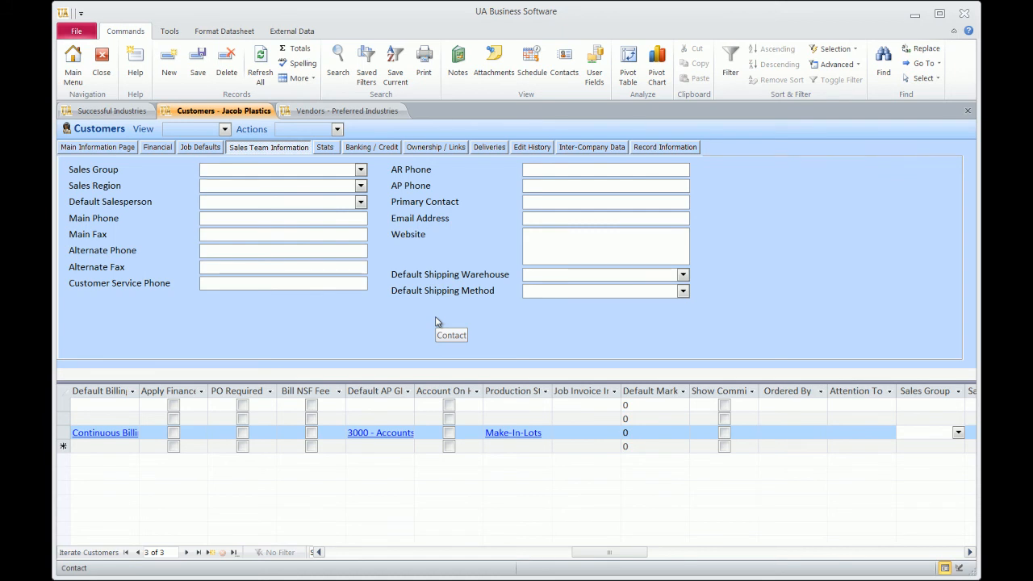
left_click(200, 147)
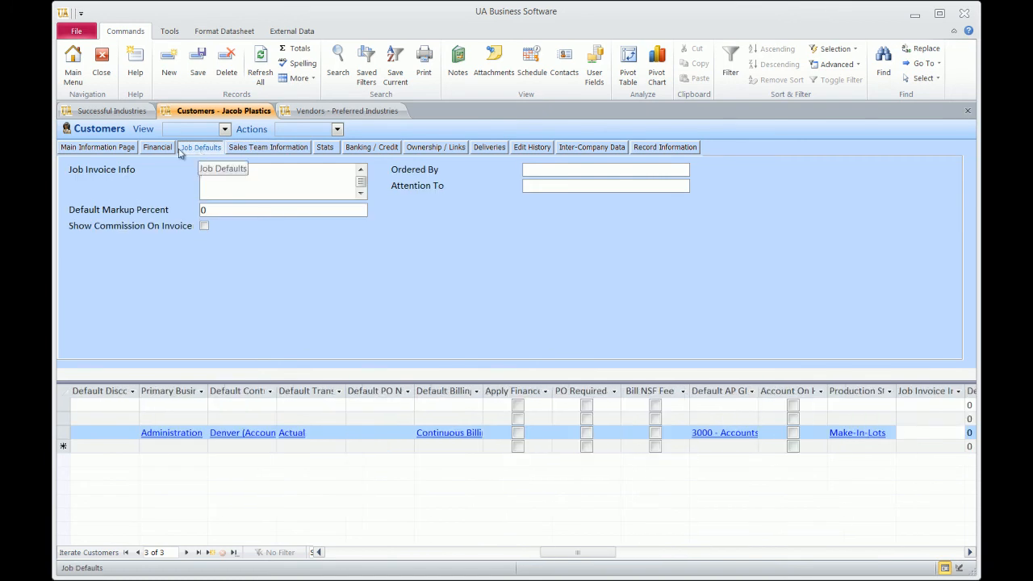
left_click(157, 148)
left_click(117, 149)
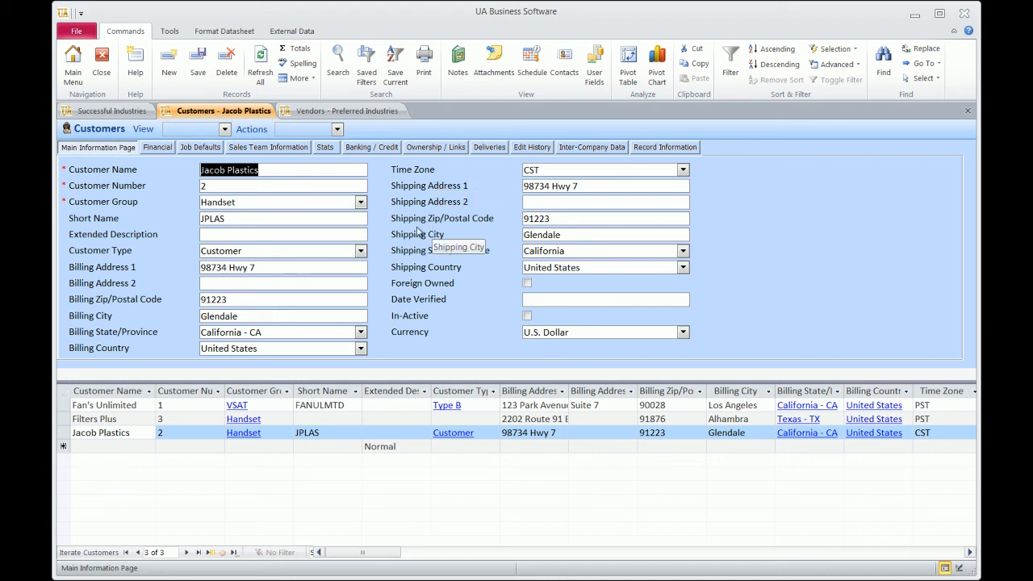
Inspect the Handset group record linked to Jacob Plastics, close it, and view the available Customer Group choices without changing the selection
left_click(361, 203)
left_click(361, 203)
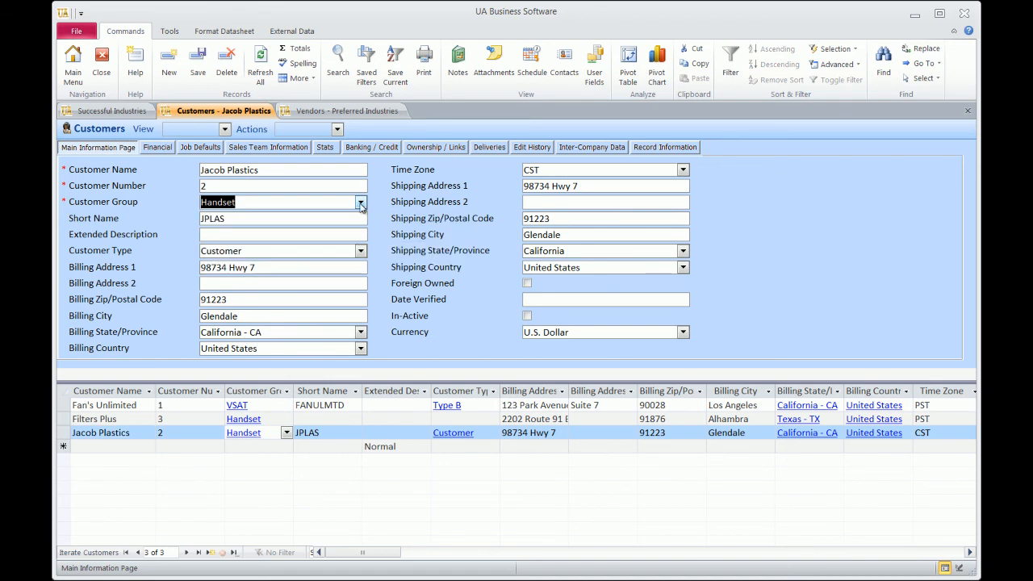
left_click(229, 203)
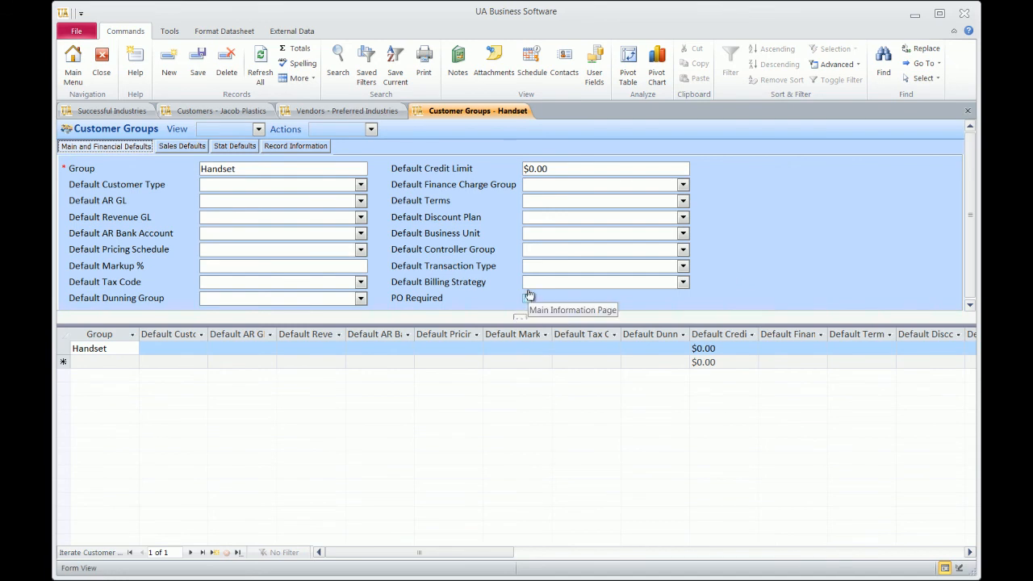
left_click(968, 111)
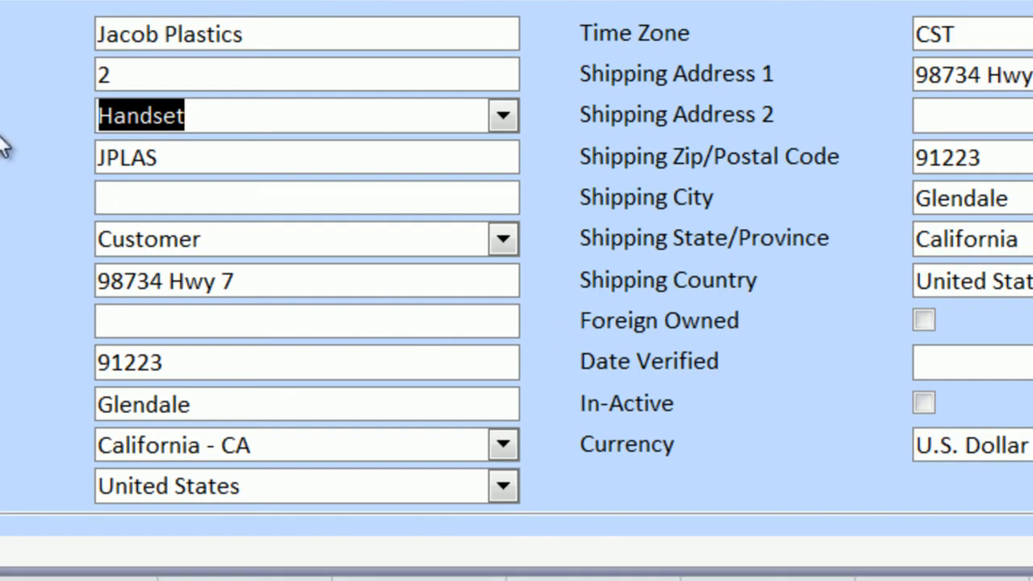
left_click(512, 113)
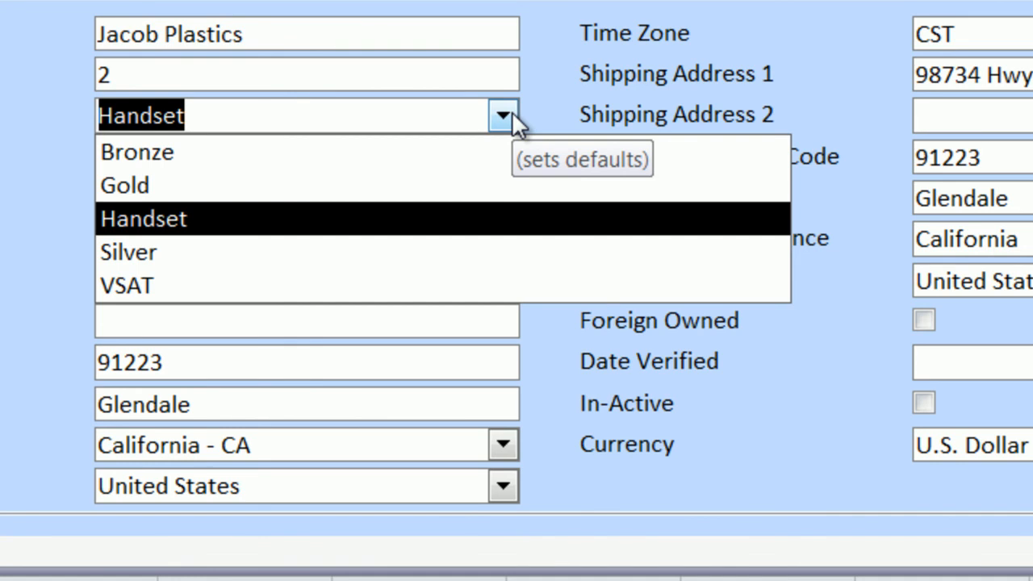
left_click(555, 105)
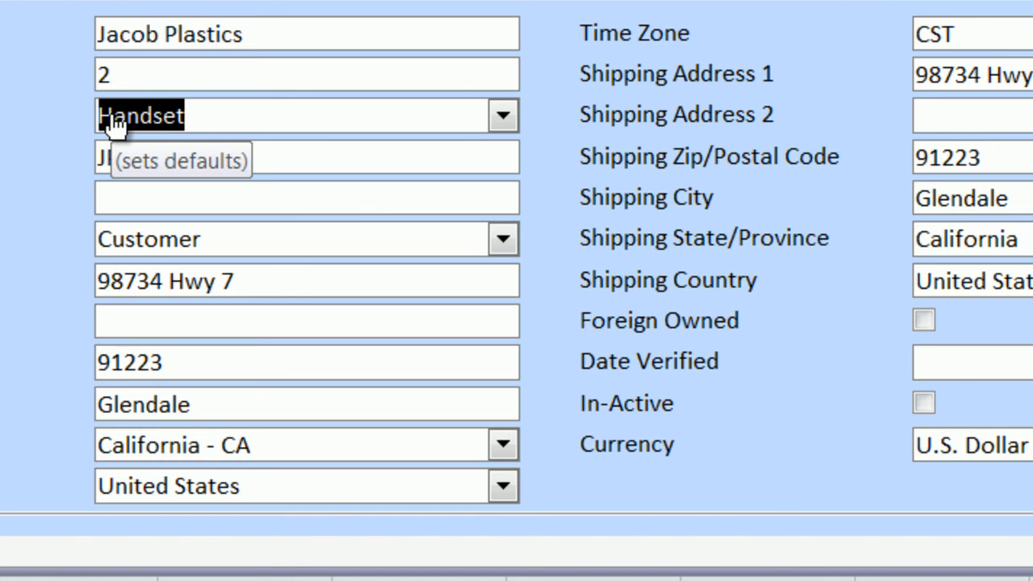
Open the linked record of the Customer Type field on Jacob Plastics, view its details, and close it
left_click(158, 241)
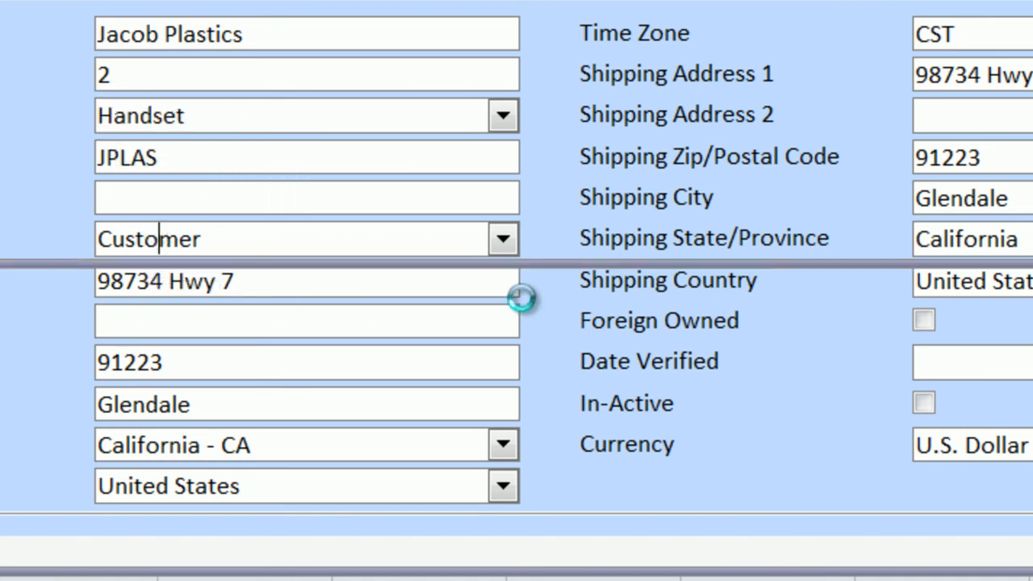
scroll(521, 298, "down", 3)
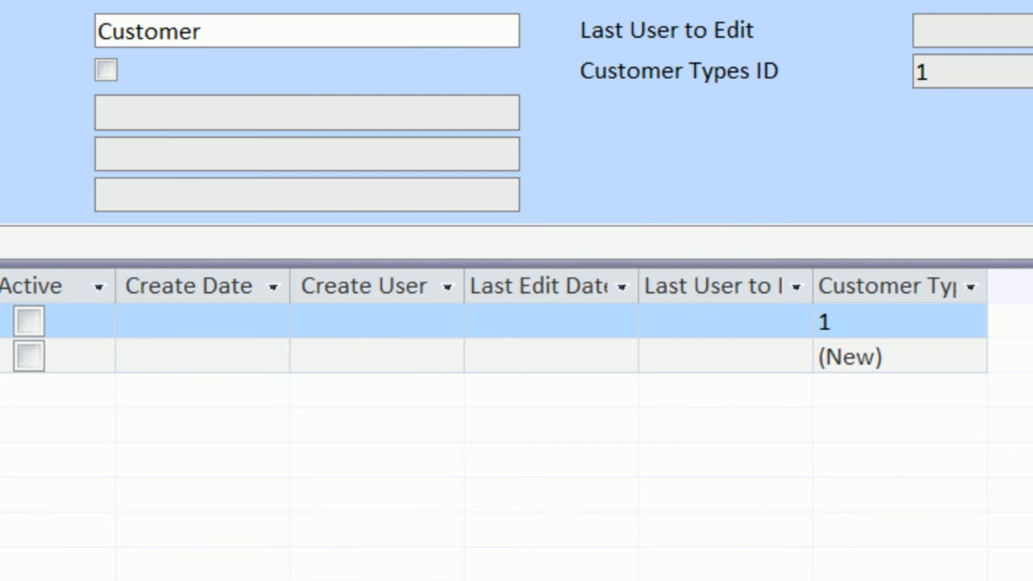
key("ctrl+w")
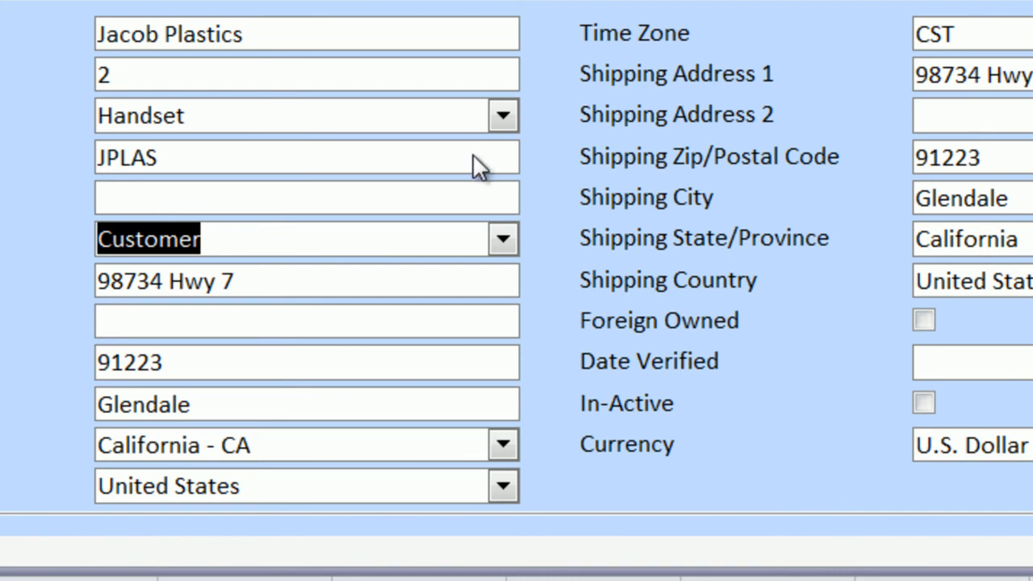
Display the context commands for the Customer Group field and dismiss them without applying any
right_click(409, 110)
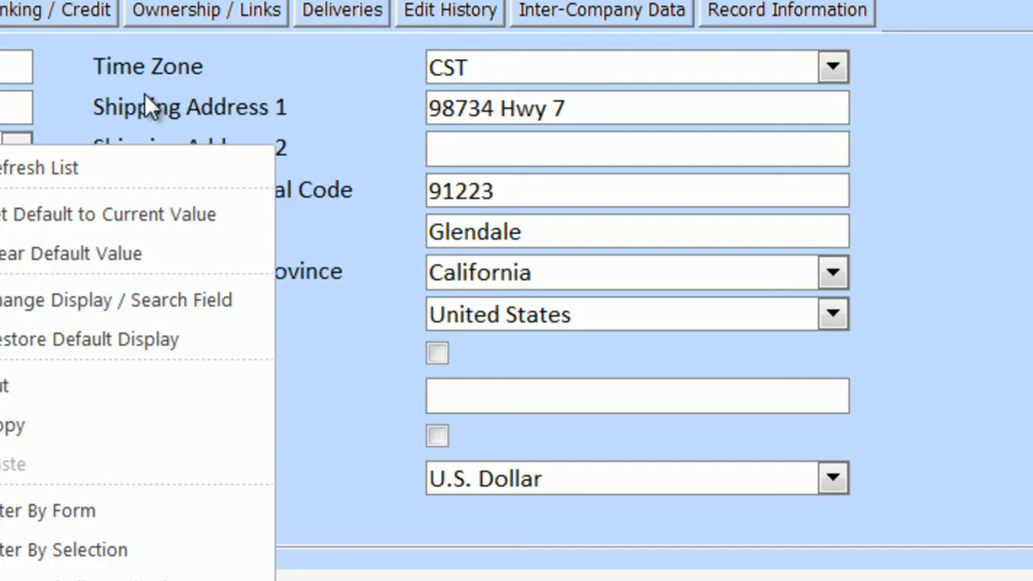
left_click(632, 60)
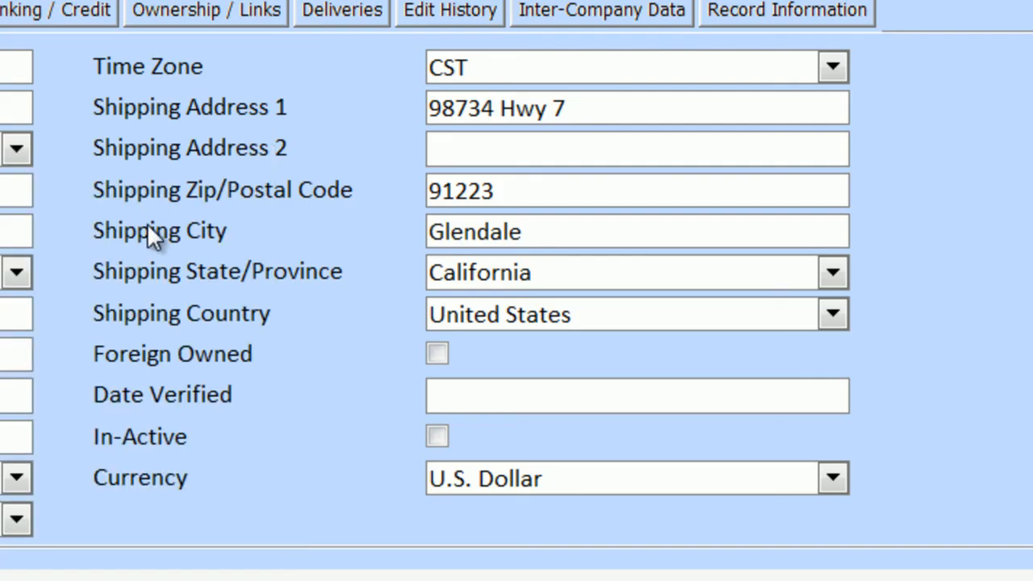